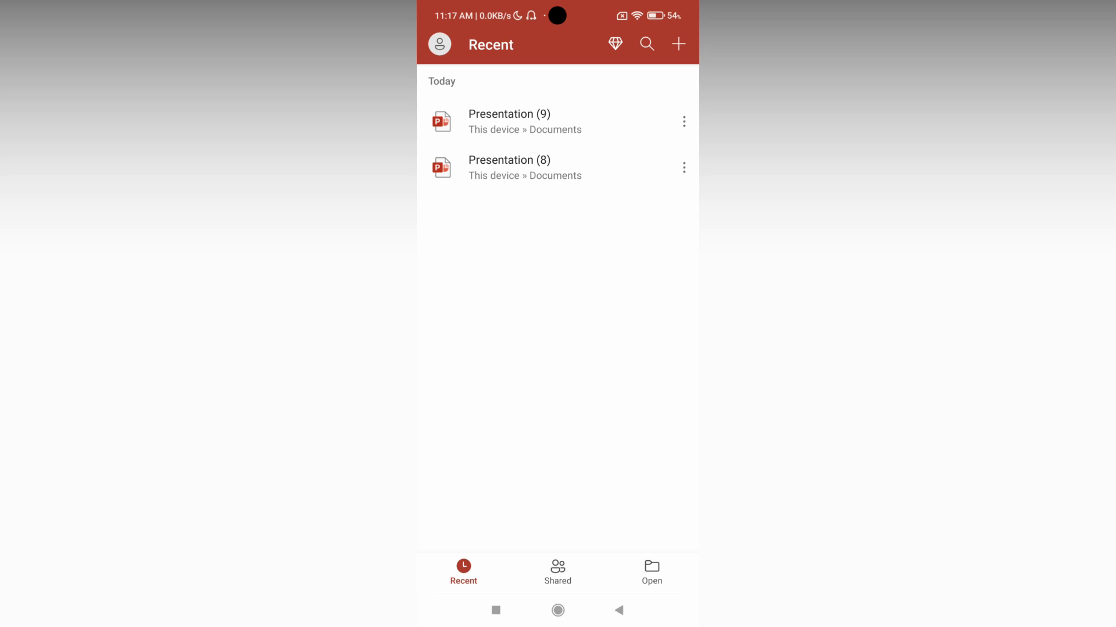
Create a new blank presentation and add new slides
{"action": "left_click", "coordinate": [678, 44]}
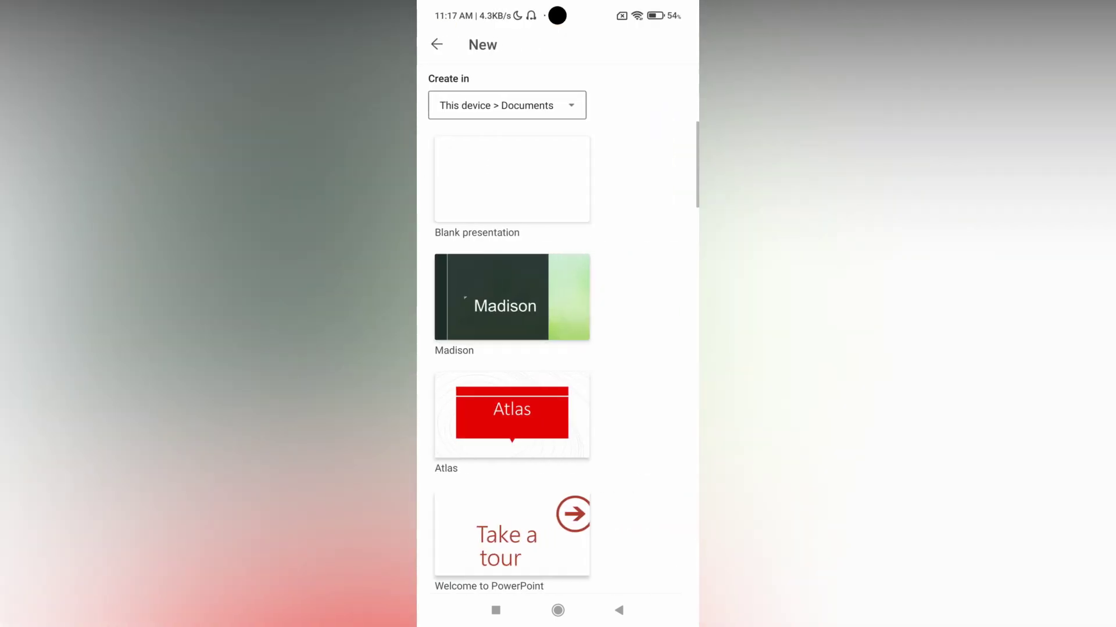
{"action": "left_click", "coordinate": [552, 181]}
{"action": "left_click", "coordinate": [593, 383]}
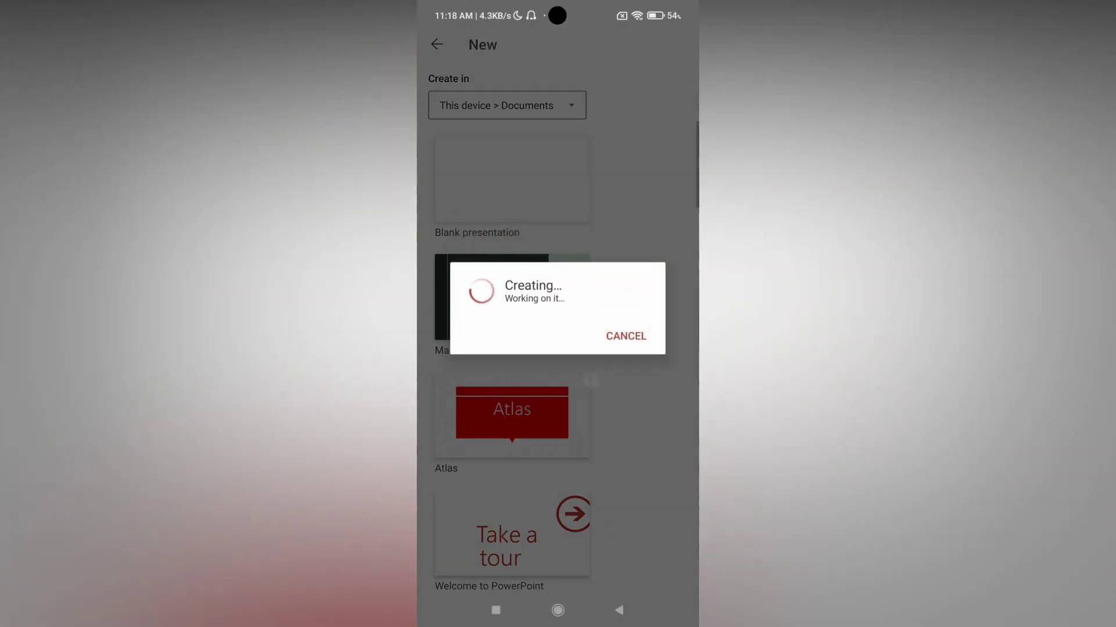
{"action": "left_click", "coordinate": [681, 520]}
{"action": "left_click", "coordinate": [681, 521]}
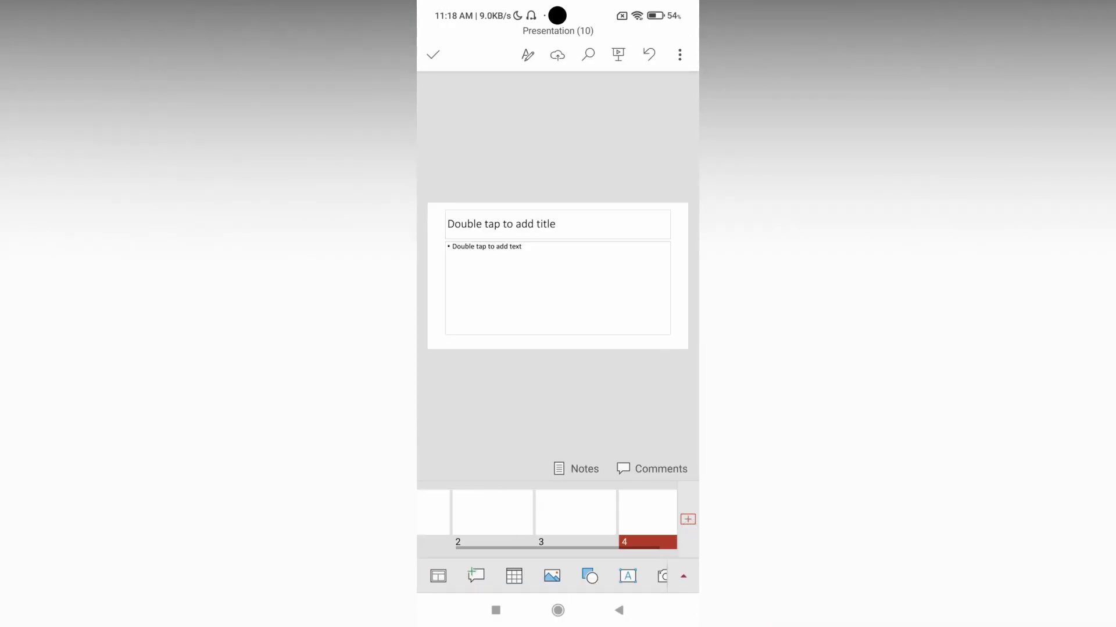
Give slide 2 the Comparison layout and slide 3 Content with Caption, then return to the title slide
{"action": "left_click", "coordinate": [437, 576]}
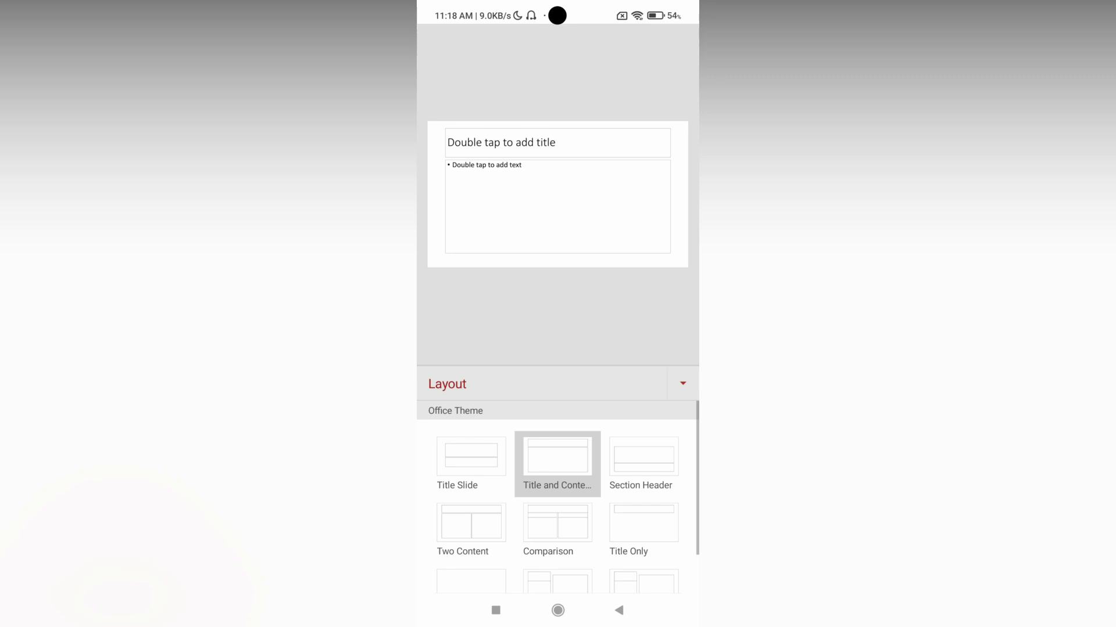
{"action": "left_click", "coordinate": [568, 524]}
{"action": "left_click", "coordinate": [628, 516]}
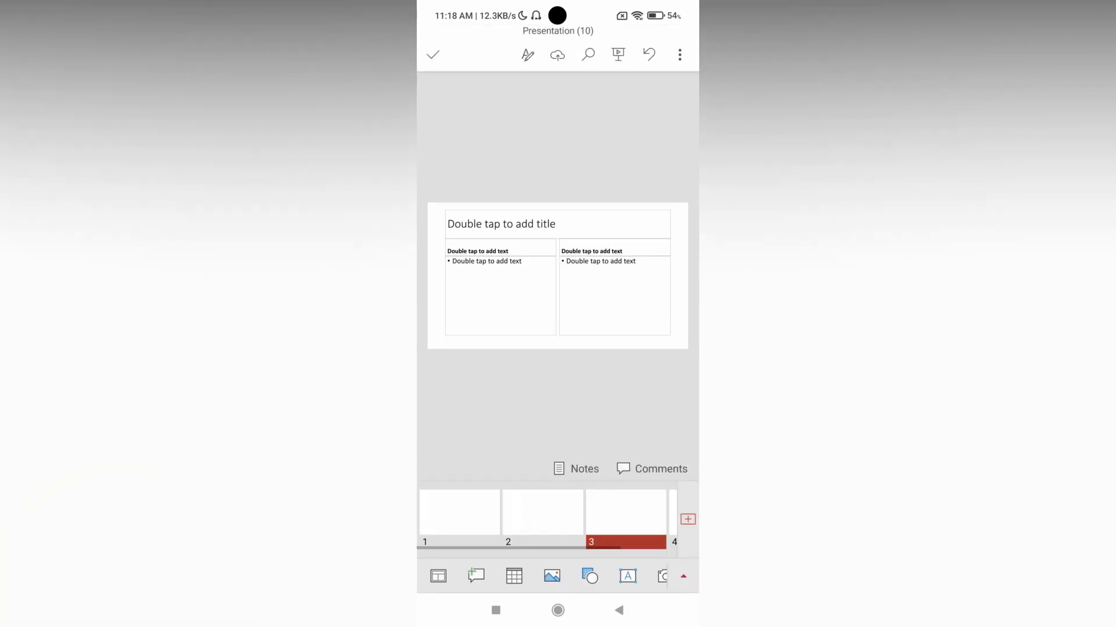
{"action": "left_click", "coordinate": [437, 576]}
{"action": "left_click_drag", "start_coordinate": [638, 510], "coordinate": [638, 463]}
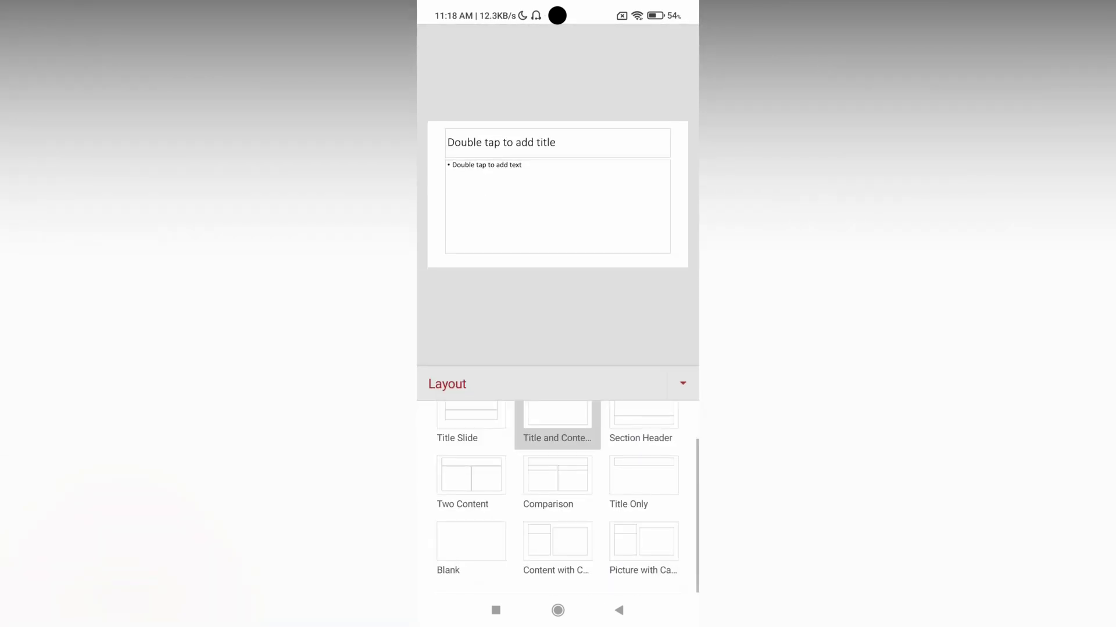
{"action": "left_click", "coordinate": [559, 548]}
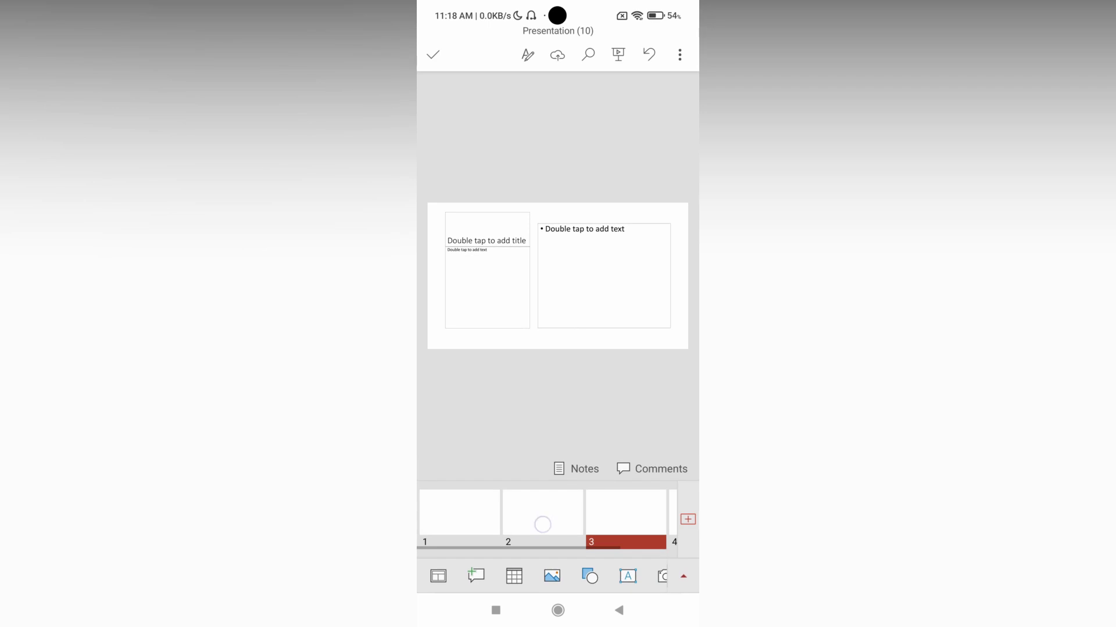
{"action": "left_click", "coordinate": [479, 523]}
{"action": "left_click_drag", "start_coordinate": [611, 576], "coordinate": [555, 576]}
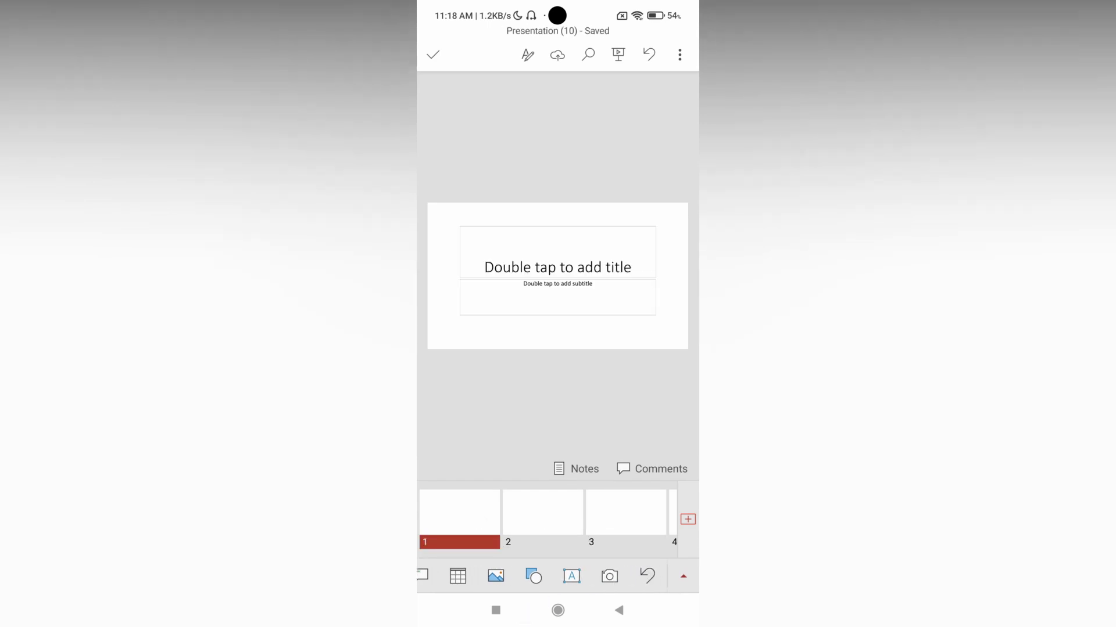
Switch the expanded ribbon from Home to Design, showing Themes and Slide Size
{"action": "left_click", "coordinate": [684, 577]}
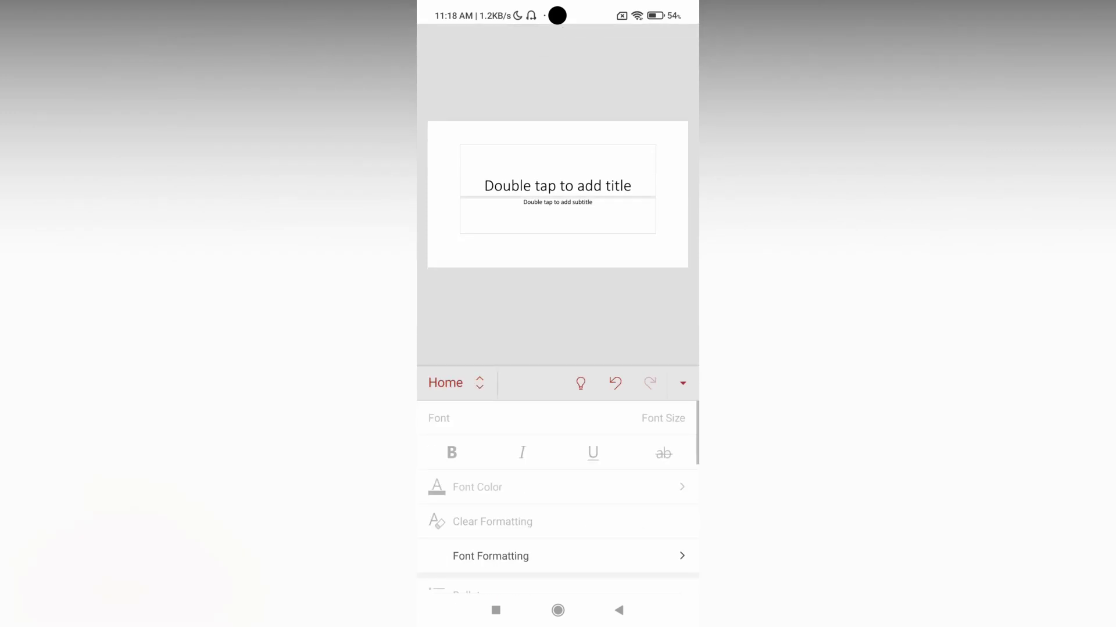
{"action": "left_click", "coordinate": [683, 383]}
{"action": "left_click", "coordinate": [683, 576]}
{"action": "left_click", "coordinate": [453, 383]}
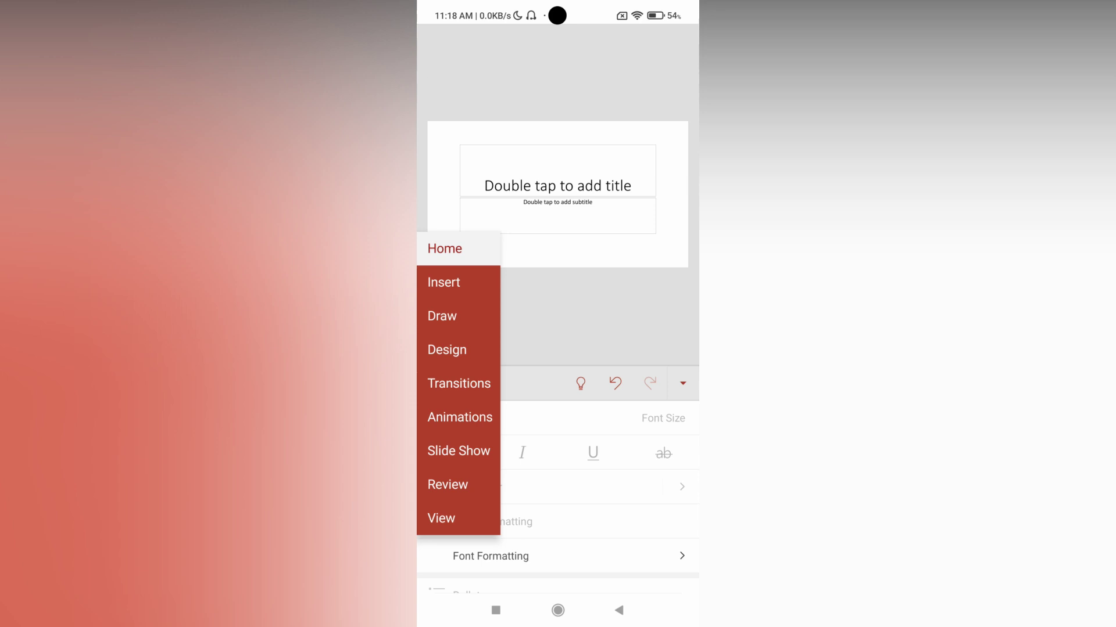
{"action": "left_click", "coordinate": [447, 350]}
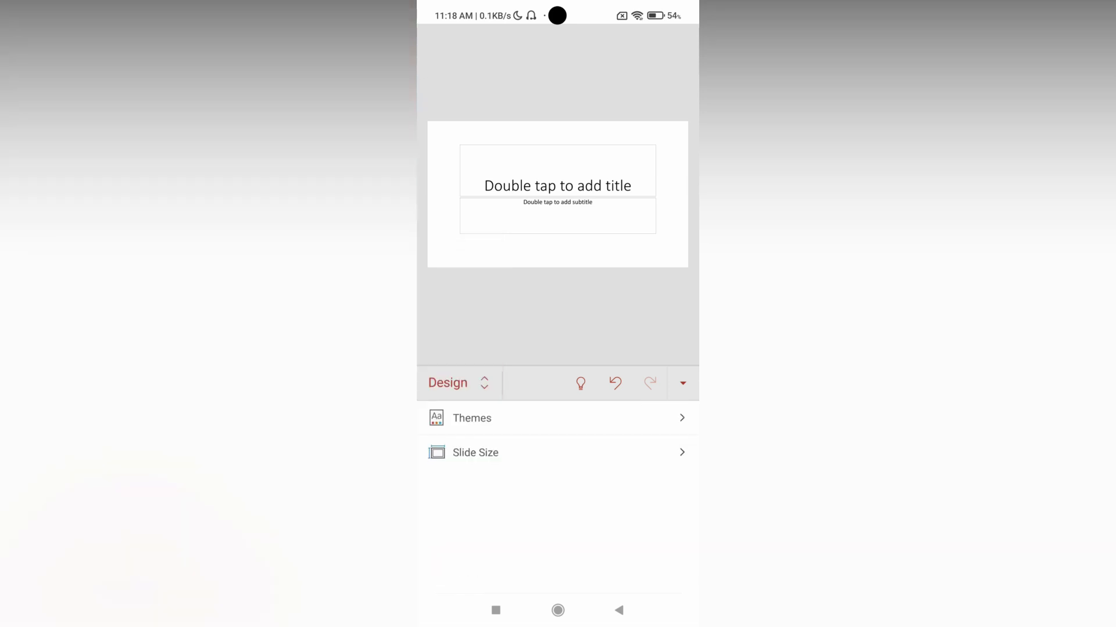
Apply the purple Ion Boardroom theme to the presentation
{"action": "left_click", "coordinate": [472, 418]}
{"action": "scroll", "coordinate": [558, 497], "scroll_direction": "down", "scroll_amount": 5}
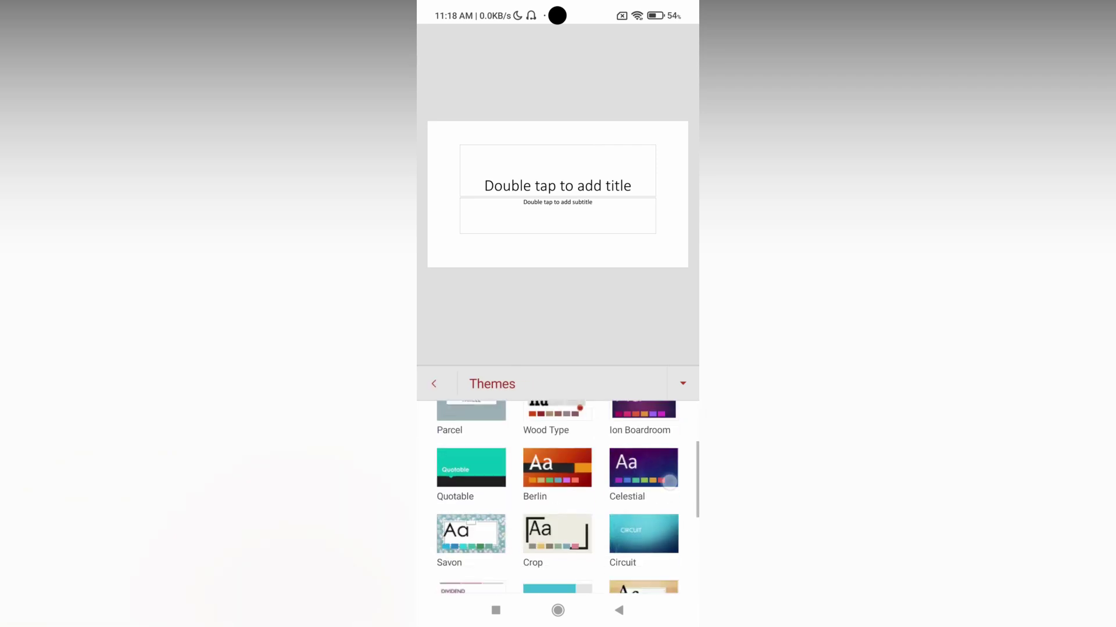
{"action": "scroll", "coordinate": [558, 497], "scroll_direction": "up", "scroll_amount": 5}
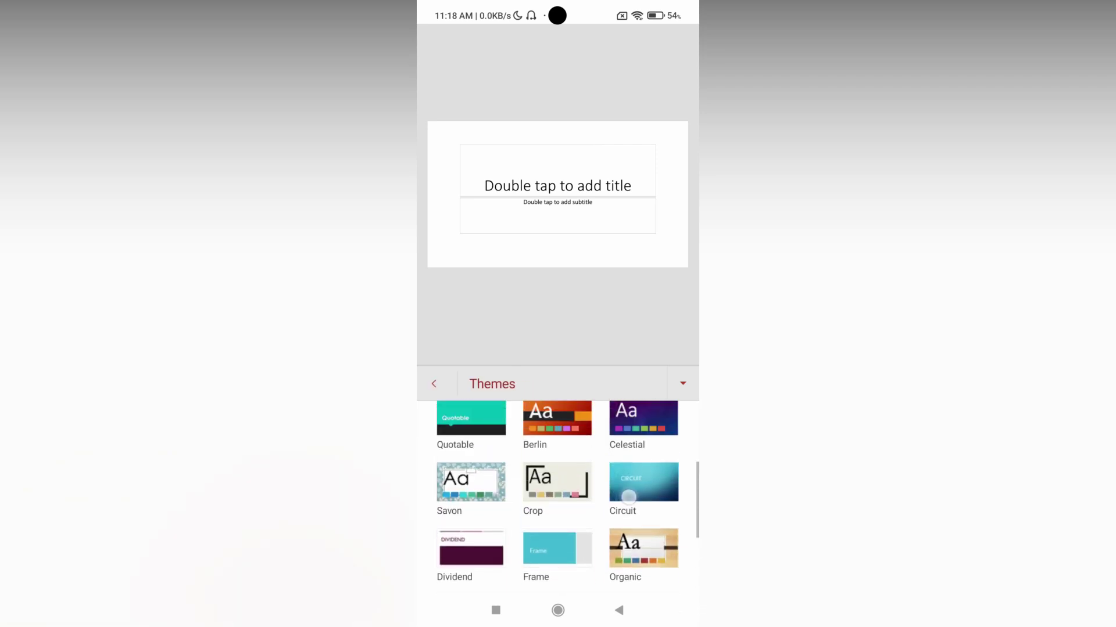
{"action": "left_click", "coordinate": [647, 500]}
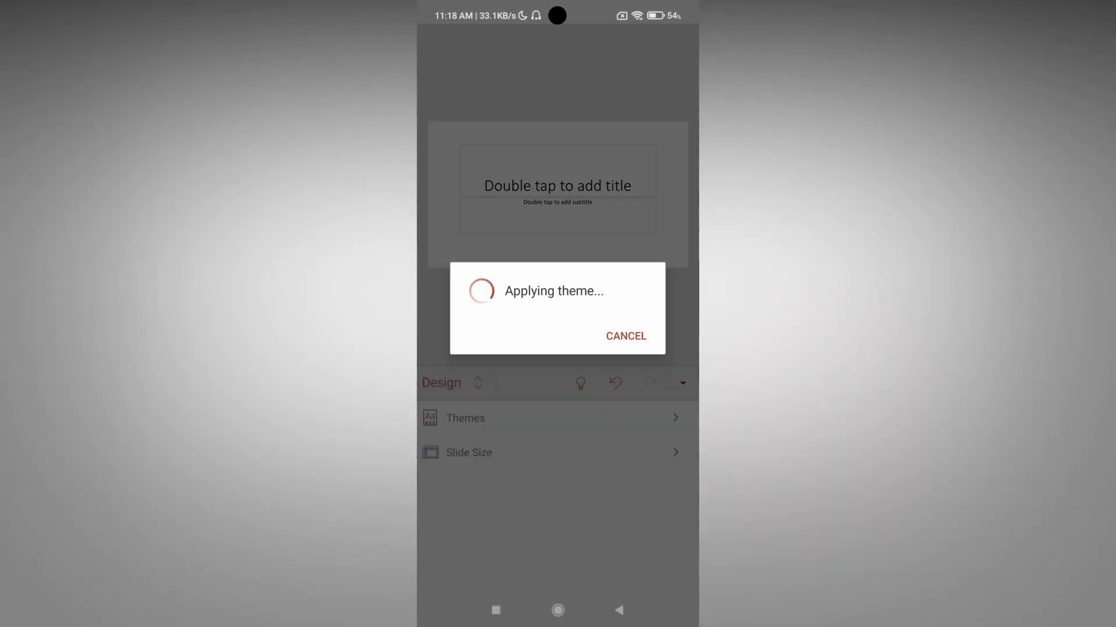
{"action": "left_click", "coordinate": [558, 418]}
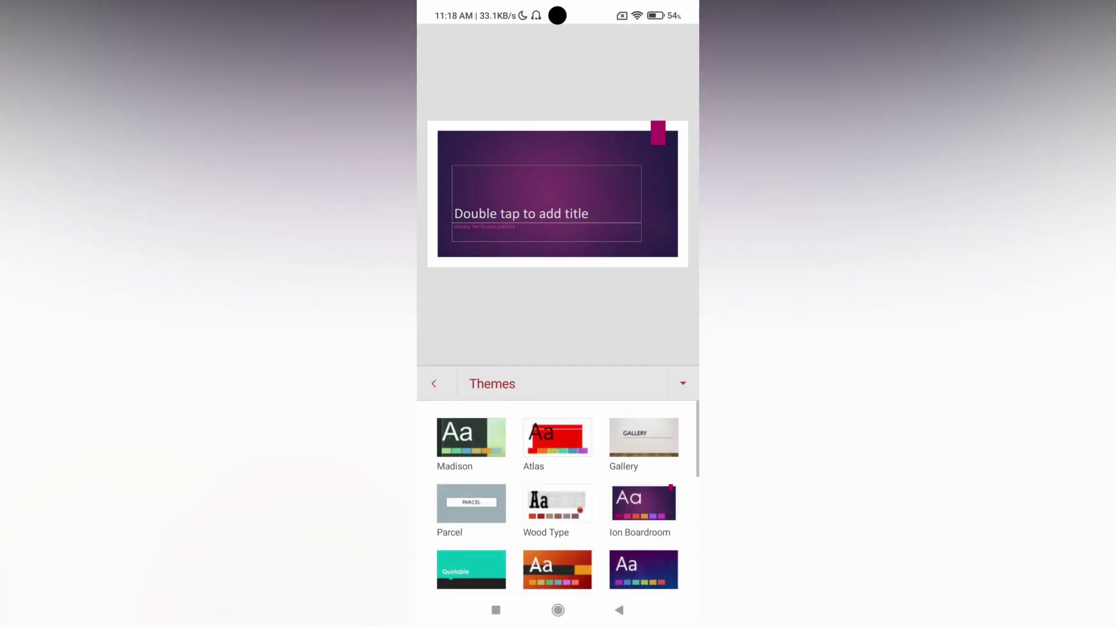
{"action": "left_click", "coordinate": [682, 383]}
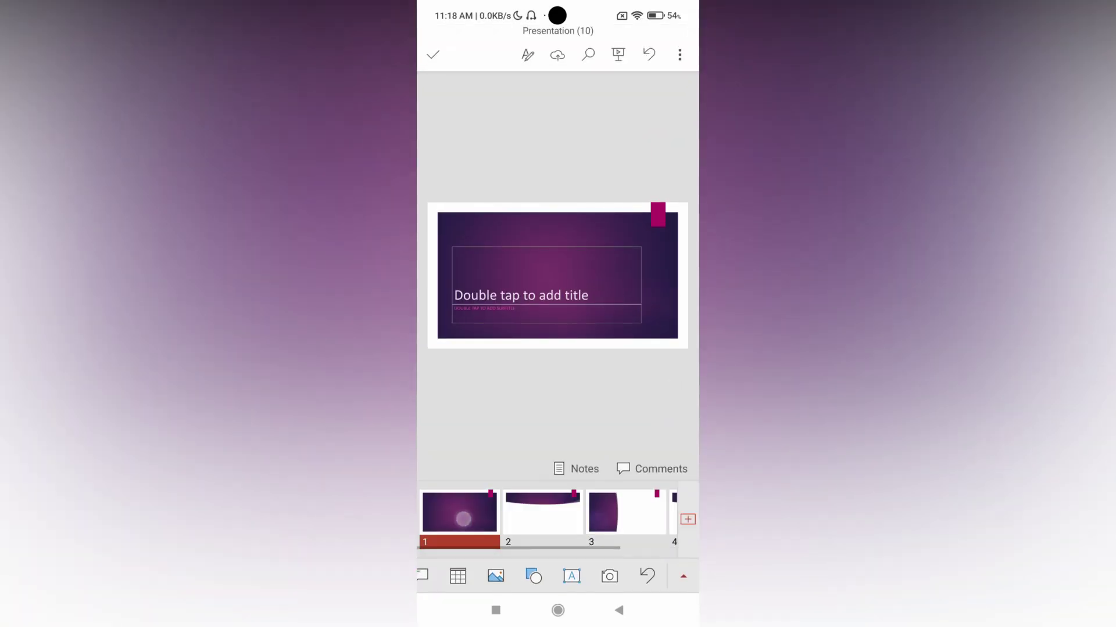
Browse slides 2 through 4 in the new theme, ending on the title slide
{"action": "left_click", "coordinate": [547, 514]}
{"action": "left_click", "coordinate": [625, 514]}
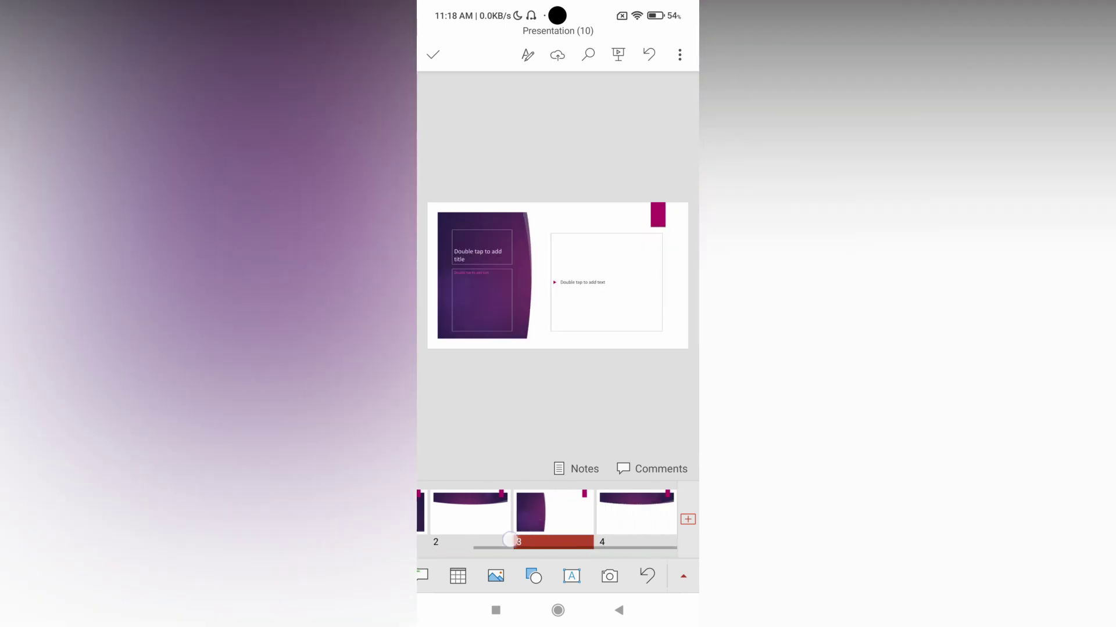
{"action": "left_click", "coordinate": [633, 517]}
{"action": "left_click", "coordinate": [544, 520]}
{"action": "left_click_drag", "start_coordinate": [478, 518], "coordinate": [558, 517]}
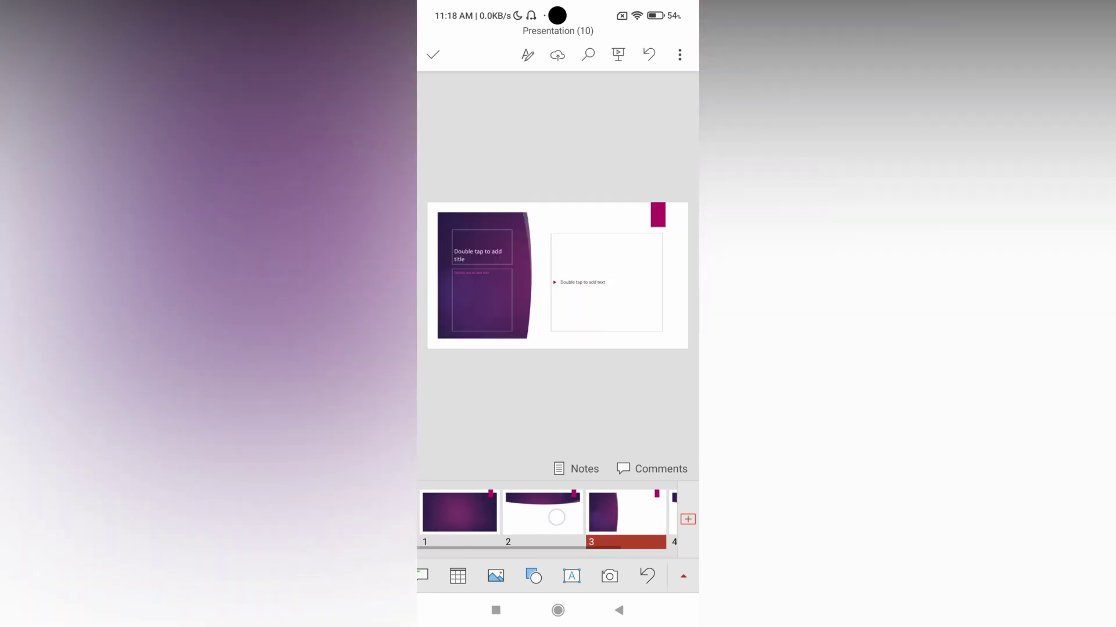
{"action": "left_click", "coordinate": [557, 518]}
{"action": "left_click", "coordinate": [483, 523]}
{"action": "left_click", "coordinate": [542, 515]}
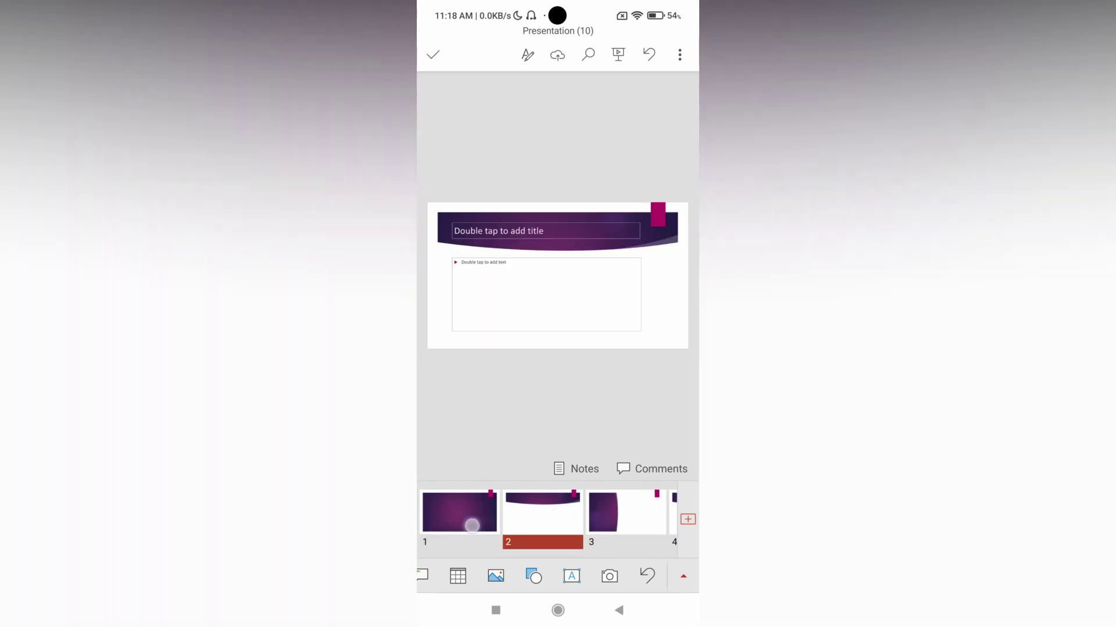
{"action": "left_click", "coordinate": [473, 523]}
Bring the Design tab options back up
{"action": "left_click", "coordinate": [683, 576]}
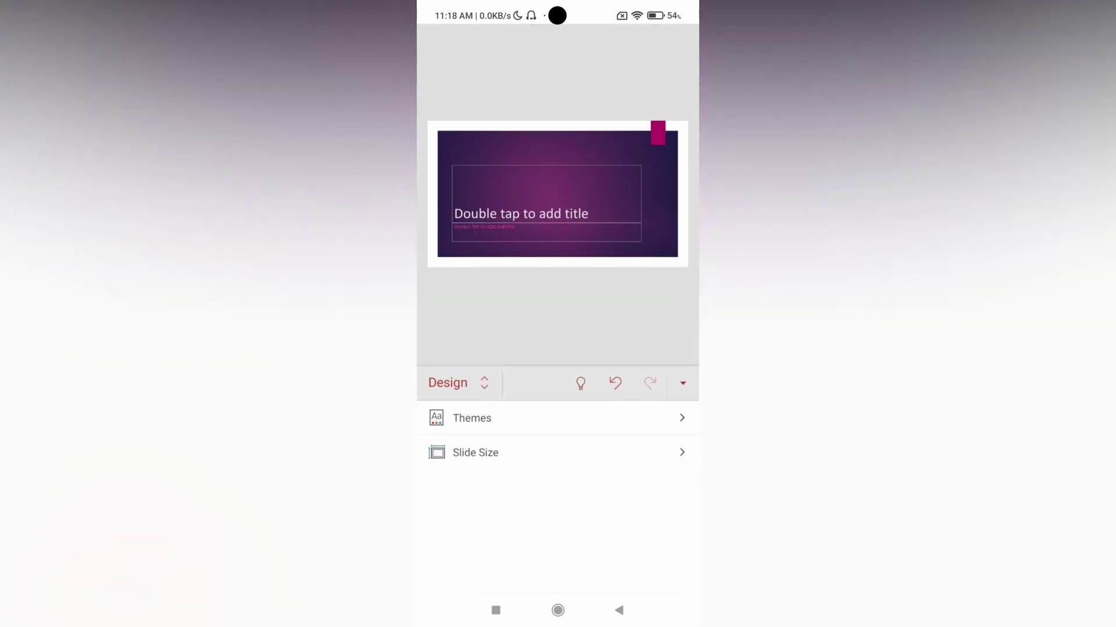
{"action": "left_click", "coordinate": [457, 383]}
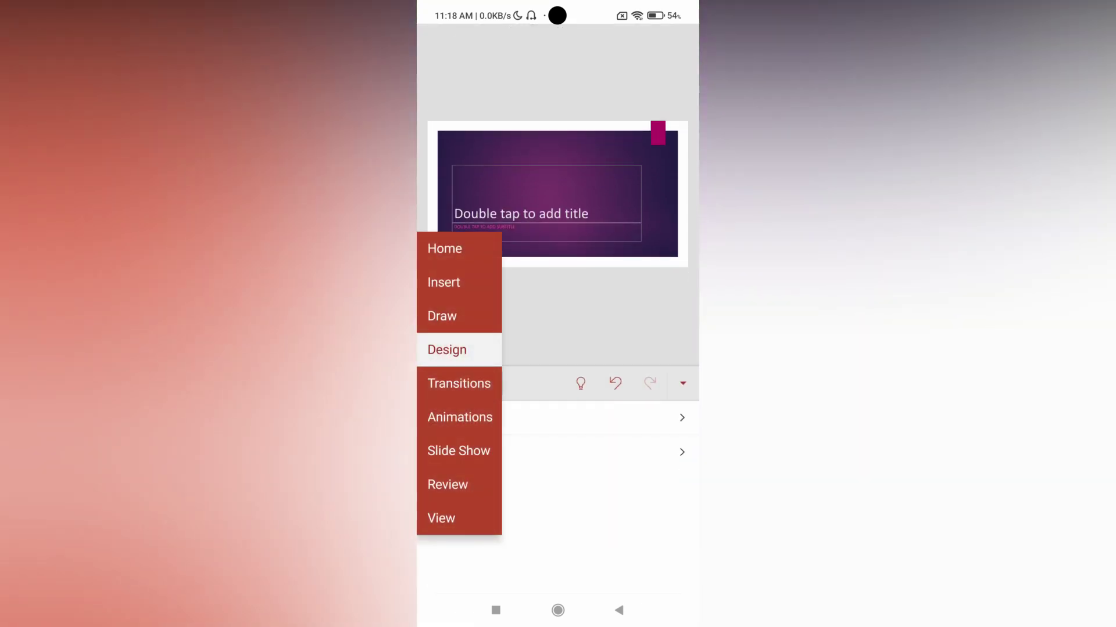
{"action": "left_click", "coordinate": [446, 349]}
{"action": "left_click", "coordinate": [457, 383]}
{"action": "left_click", "coordinate": [447, 350]}
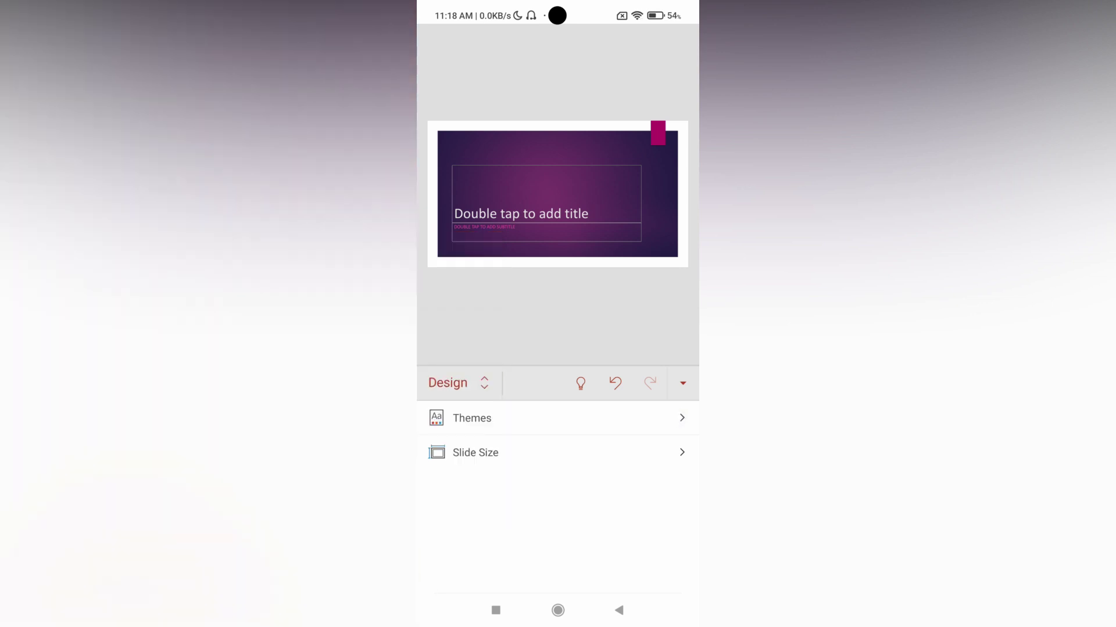
Try the Wood Type and Madison themes, then apply the orange Berlin theme
{"action": "left_click", "coordinate": [489, 419]}
{"action": "left_click", "coordinate": [564, 504]}
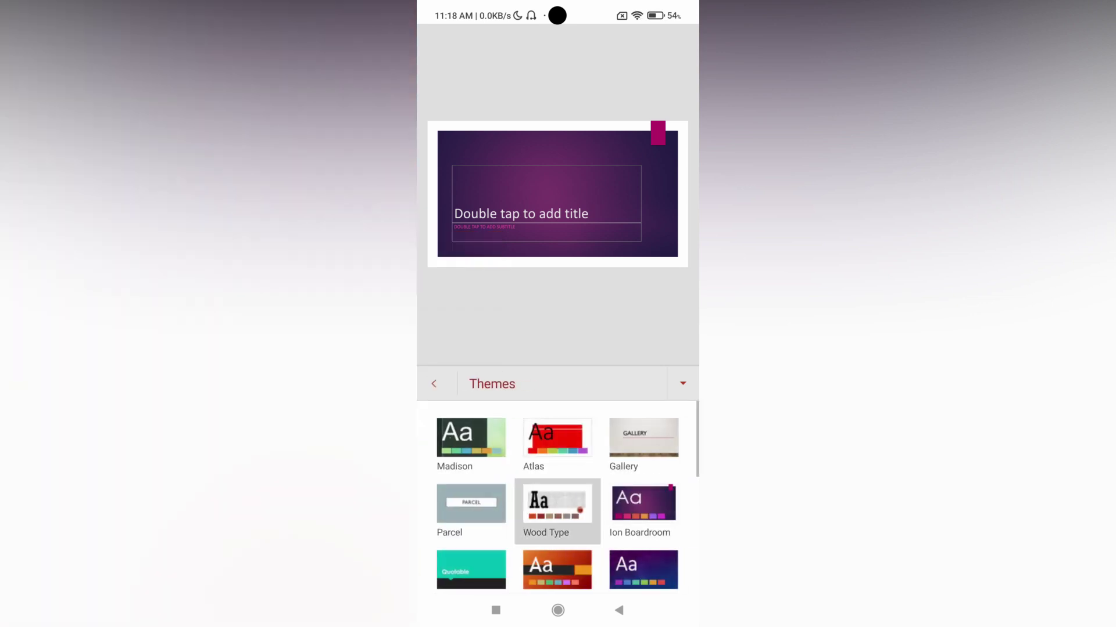
{"action": "left_click", "coordinate": [488, 418]}
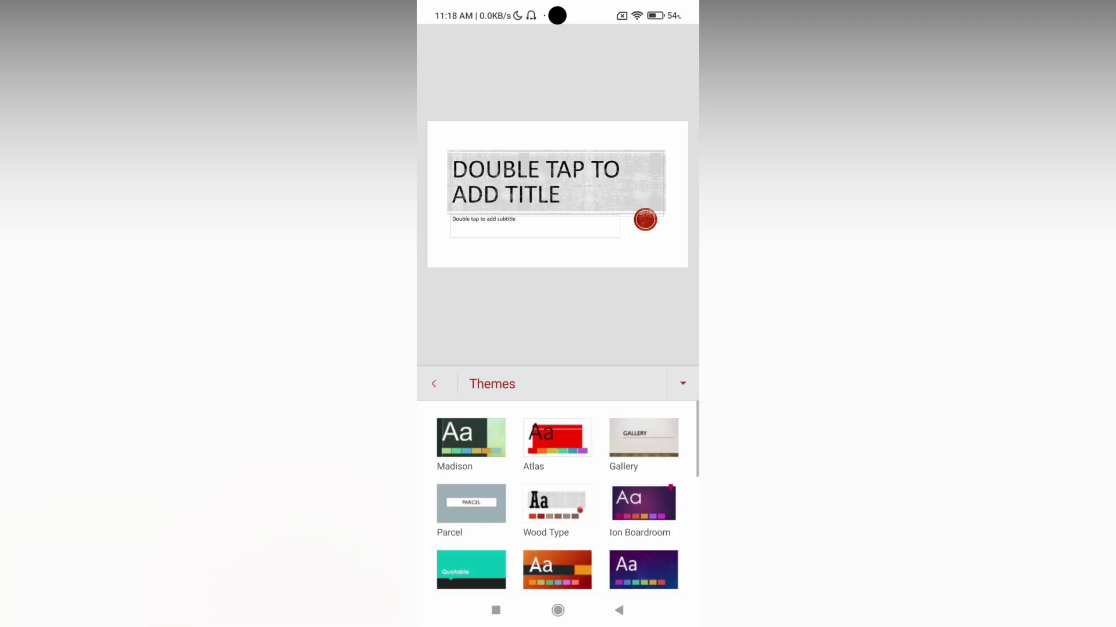
{"action": "left_click", "coordinate": [471, 438]}
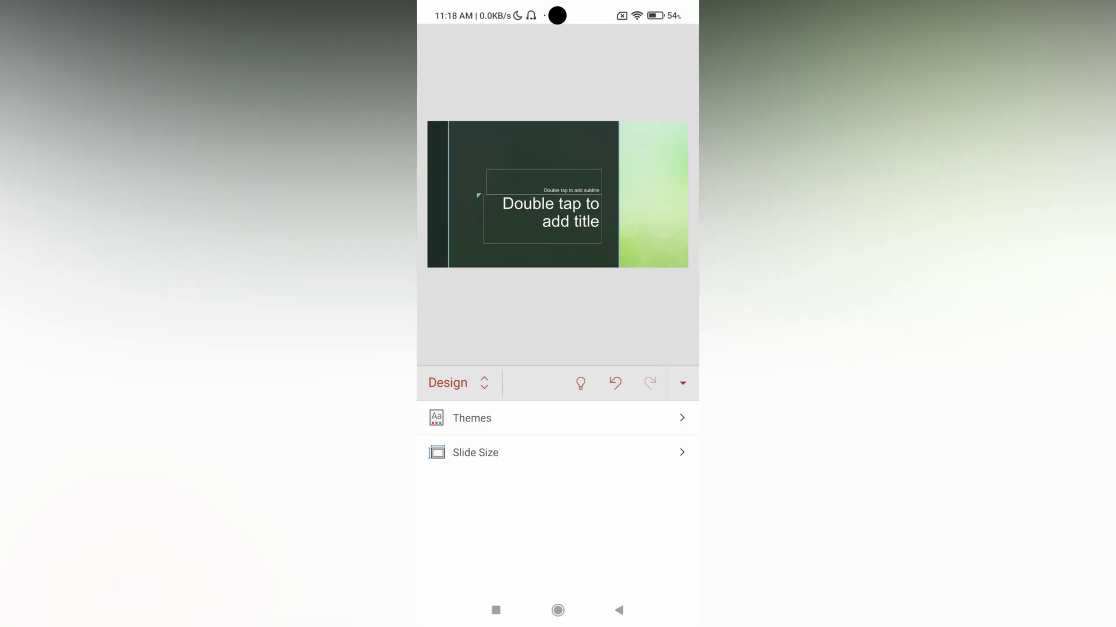
{"action": "left_click", "coordinate": [488, 418]}
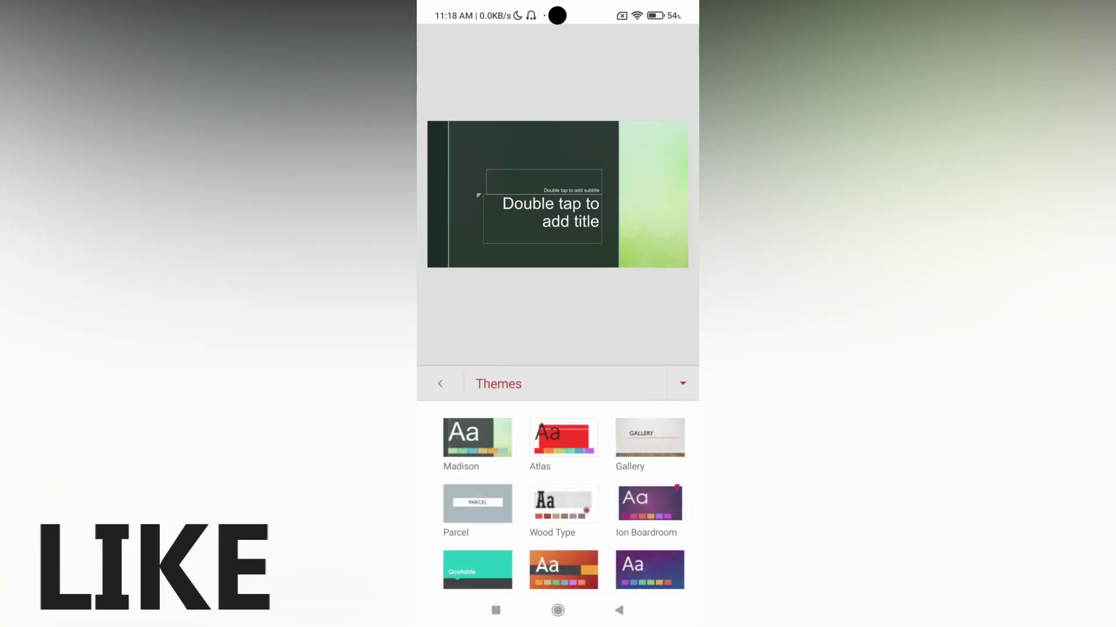
{"action": "scroll", "coordinate": [558, 488], "scroll_direction": "down", "scroll_amount": 2}
{"action": "left_click", "coordinate": [557, 475]}
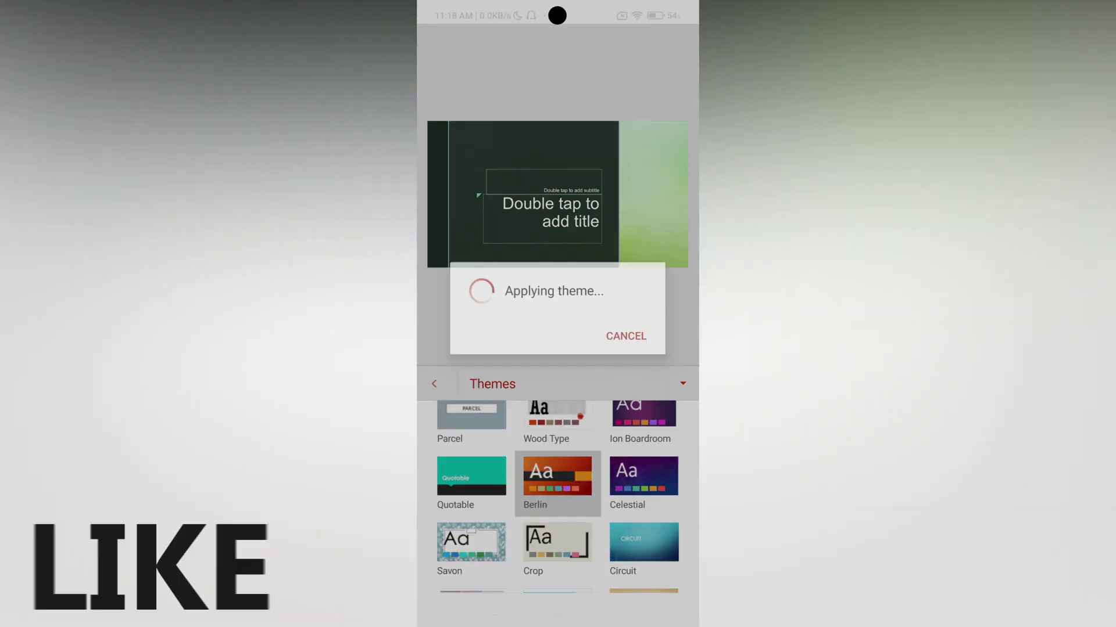
{"action": "left_click", "coordinate": [489, 416]}
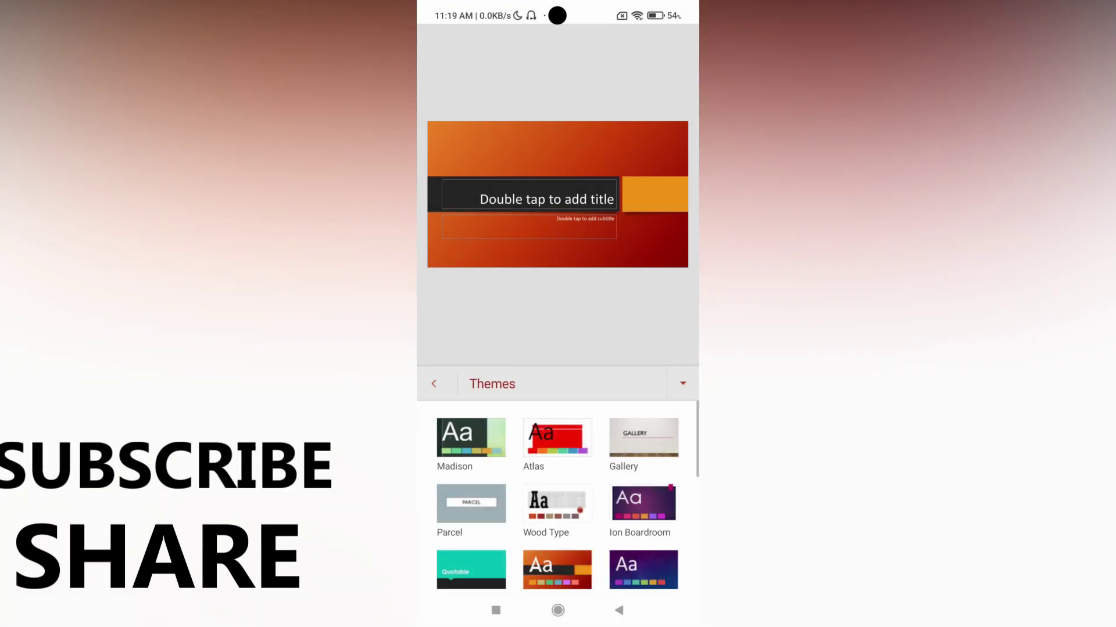